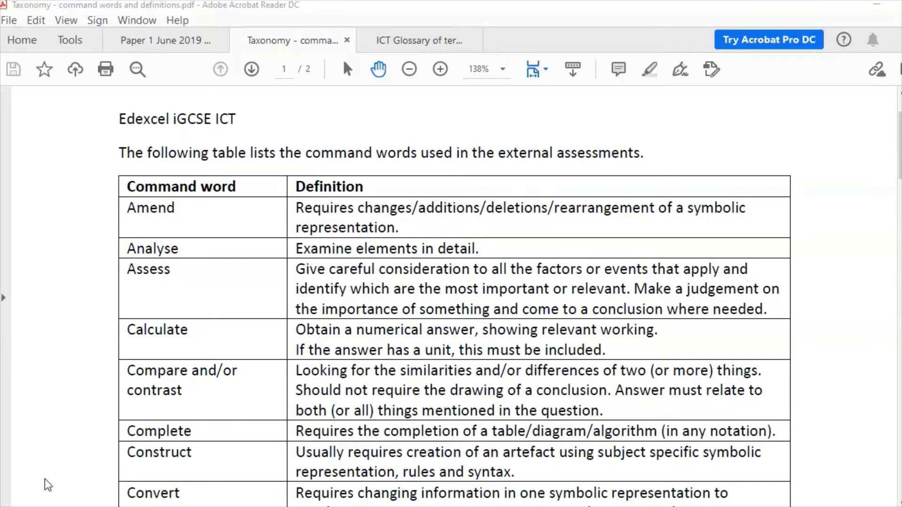
Step: Bring the Paper 1 June 2019 exam paper back into view at page 5, questions (g) and (h)
left_click(30, 474)
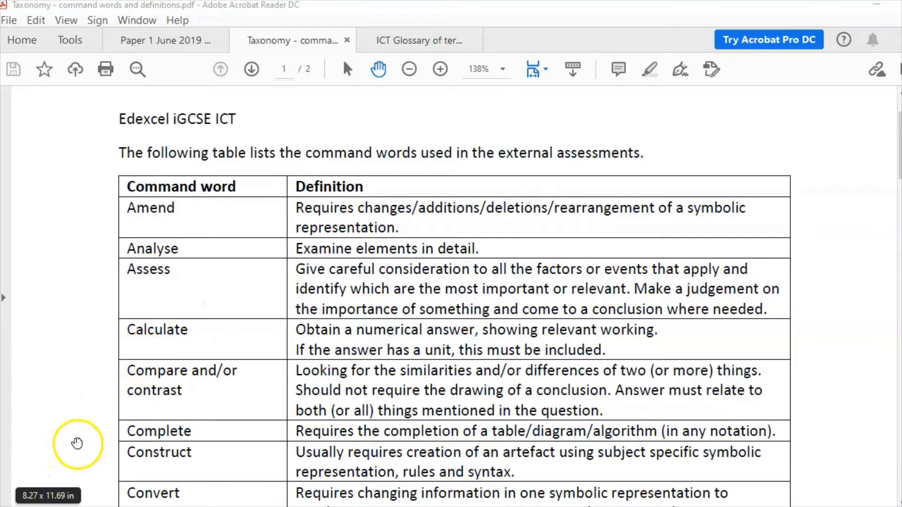
key("ctrl+shift+Tab")
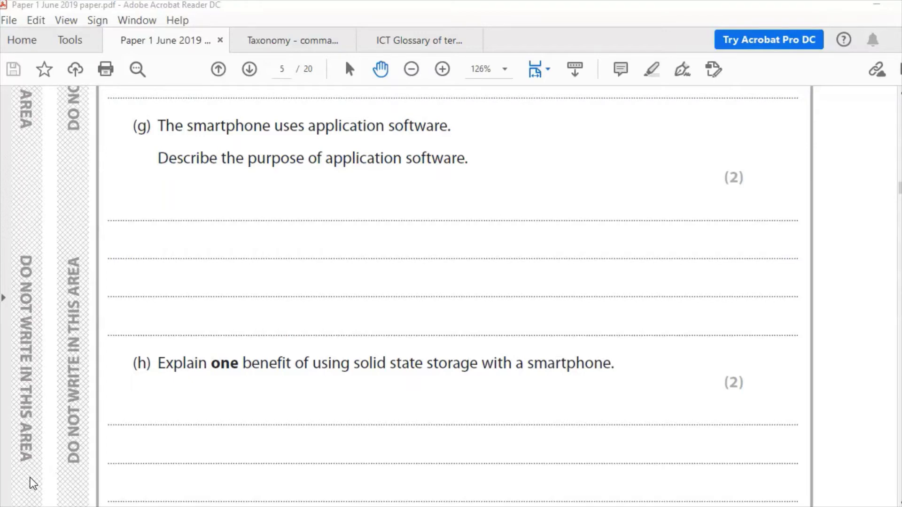
Step: Read the Describe definition in the Taxonomy command-words table
left_click(273, 47)
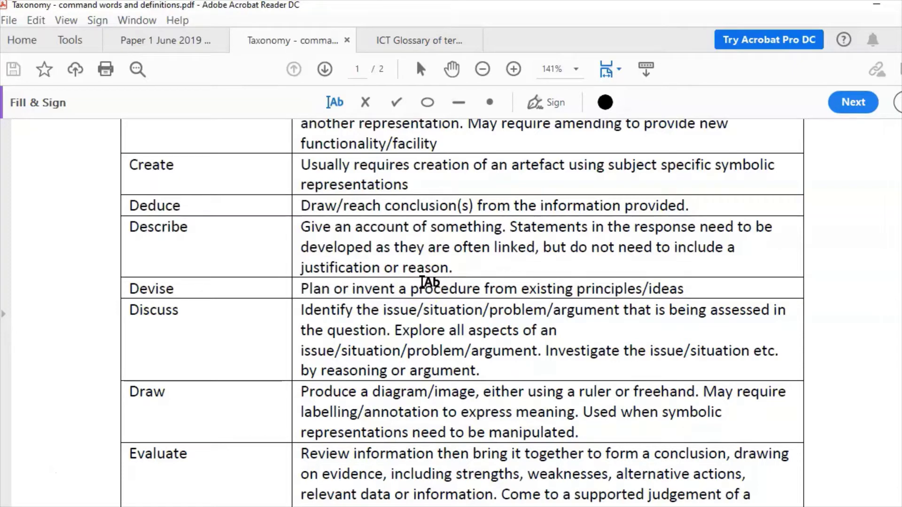
left_click(177, 38)
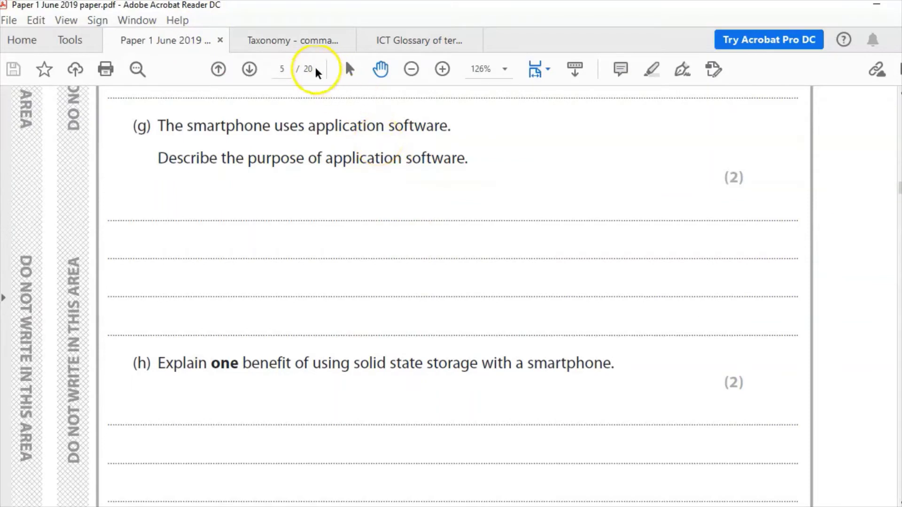
left_click(302, 41)
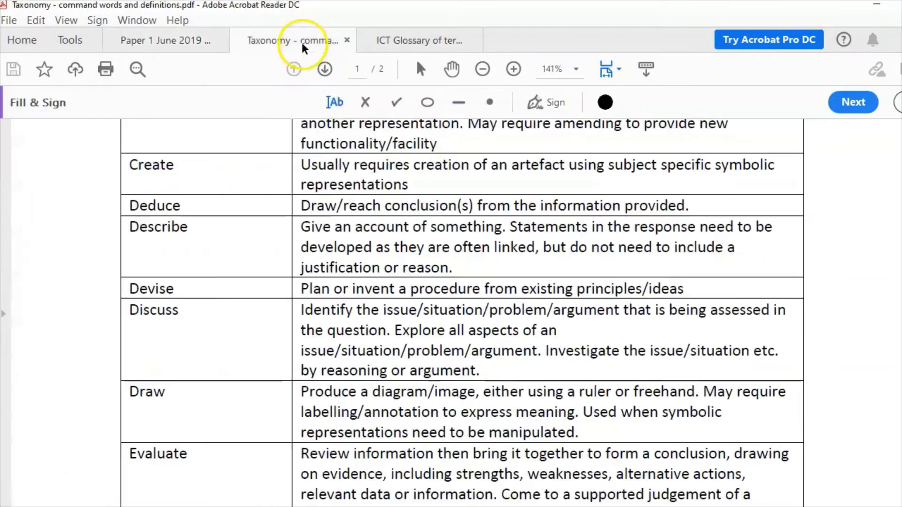
Step: Look up Application in the ICT Glossary, then return to question (g) on Paper 1
left_click(384, 42)
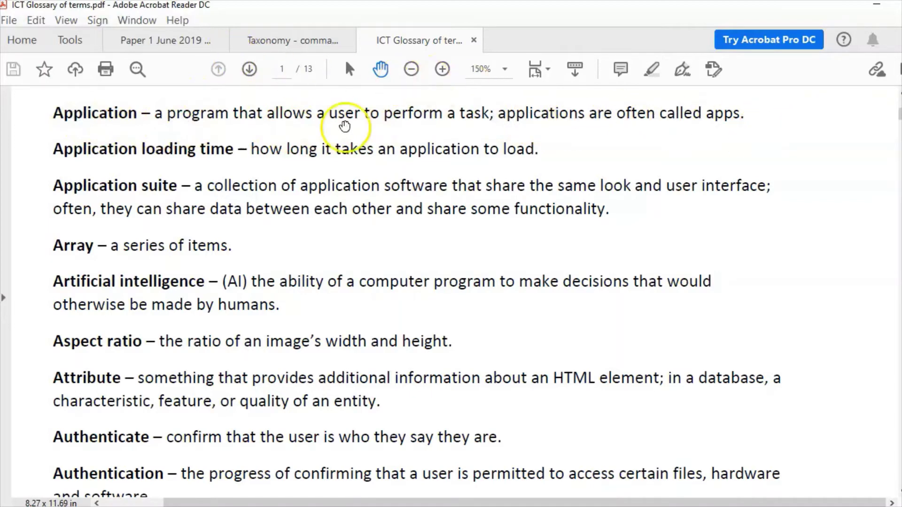
left_click(162, 47)
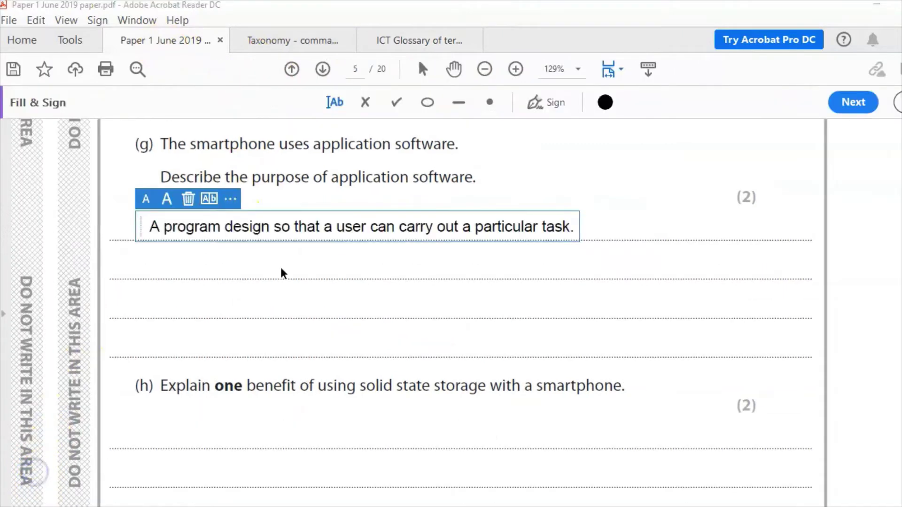
left_click(274, 272)
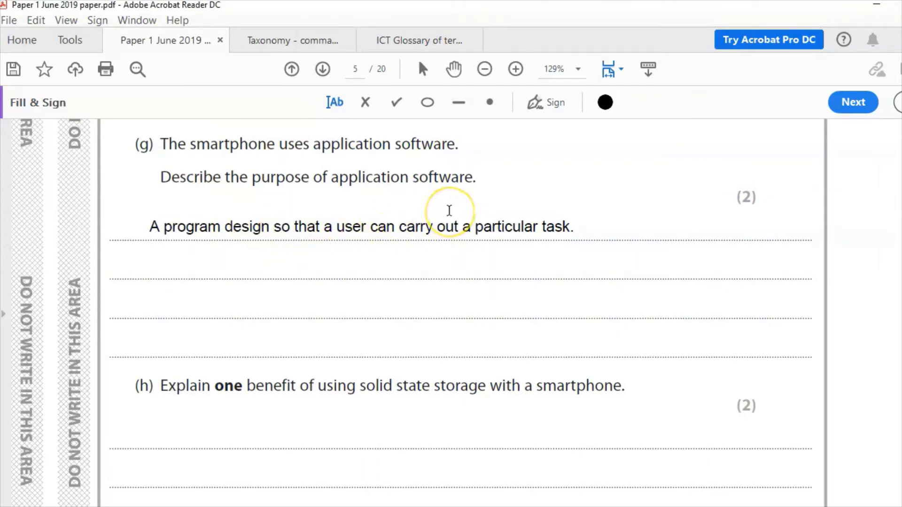
left_click(296, 41)
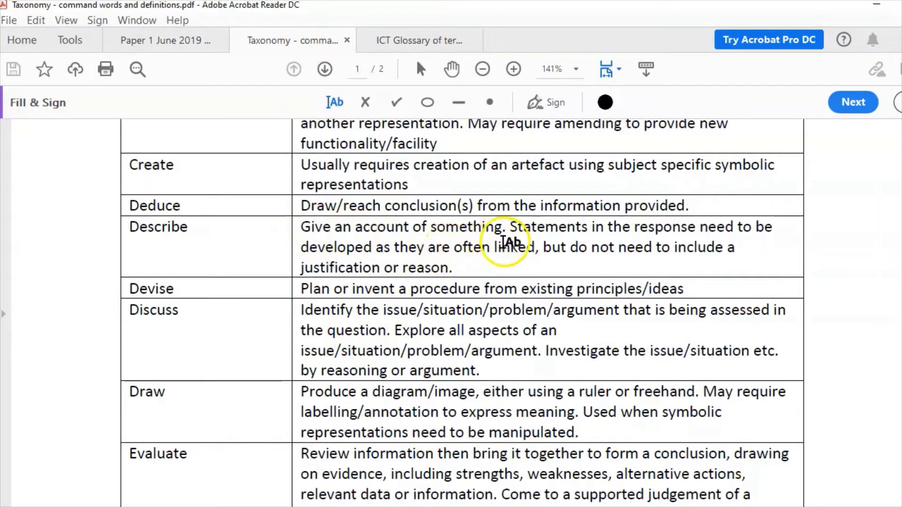
left_click(134, 45)
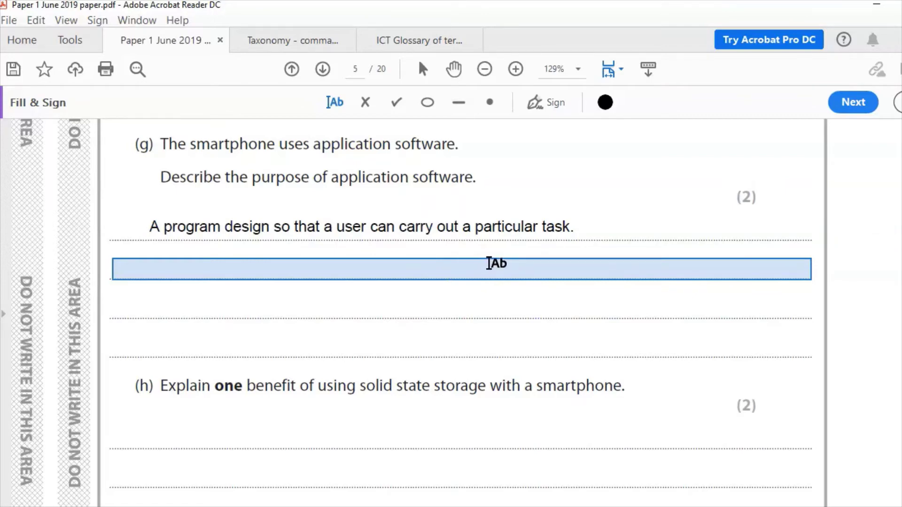
left_click(298, 210)
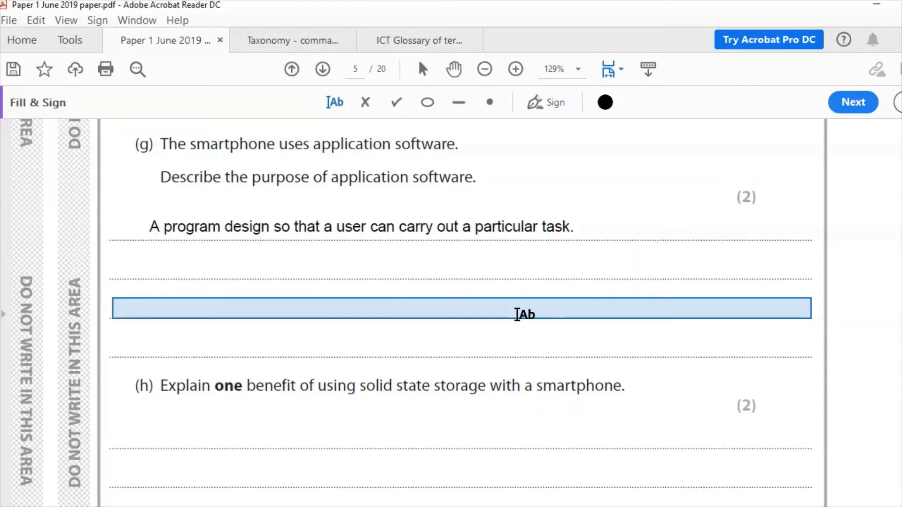
left_click(292, 41)
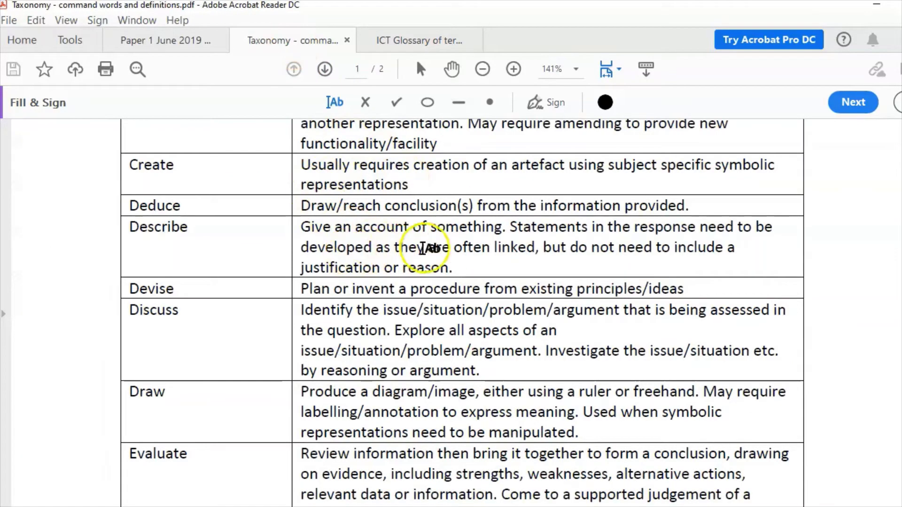
left_click(153, 40)
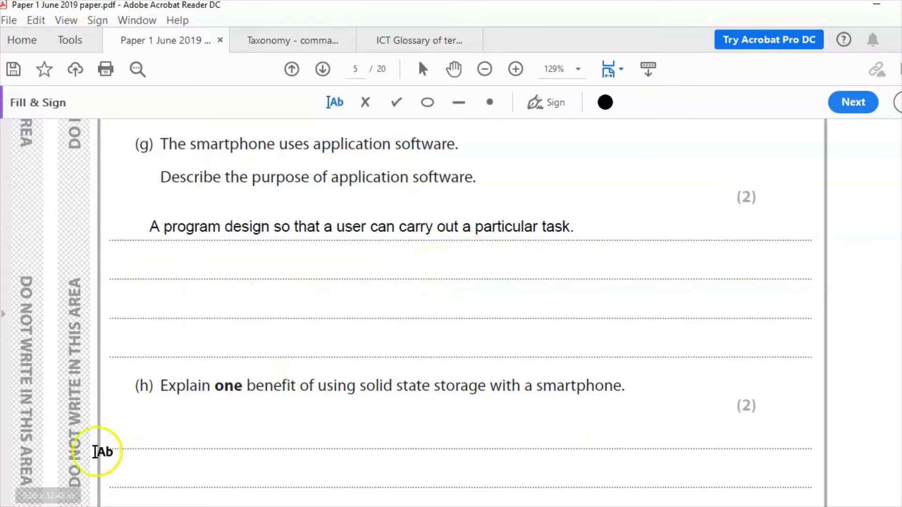
left_click(36, 470)
Step: Scroll to question (h), then find the Explain row in the Taxonomy command-words table
scroll(38, 472, "down", 5)
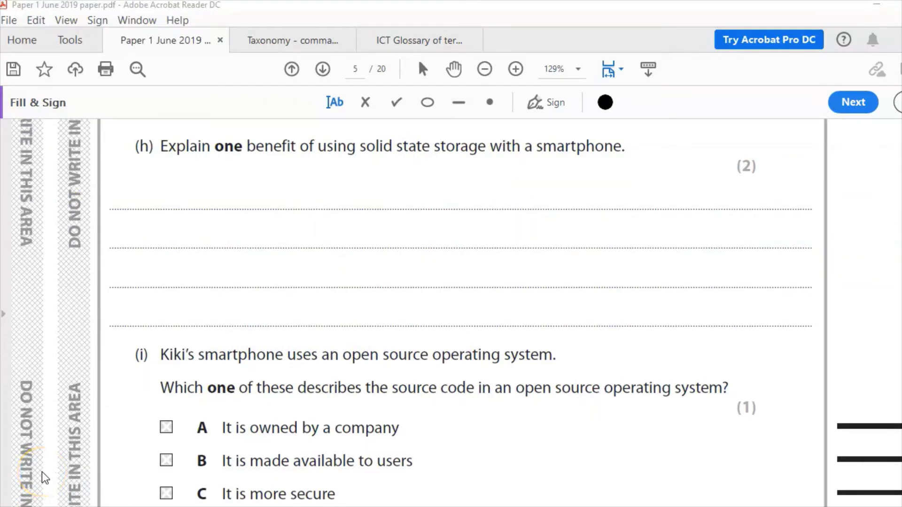
left_click(274, 39)
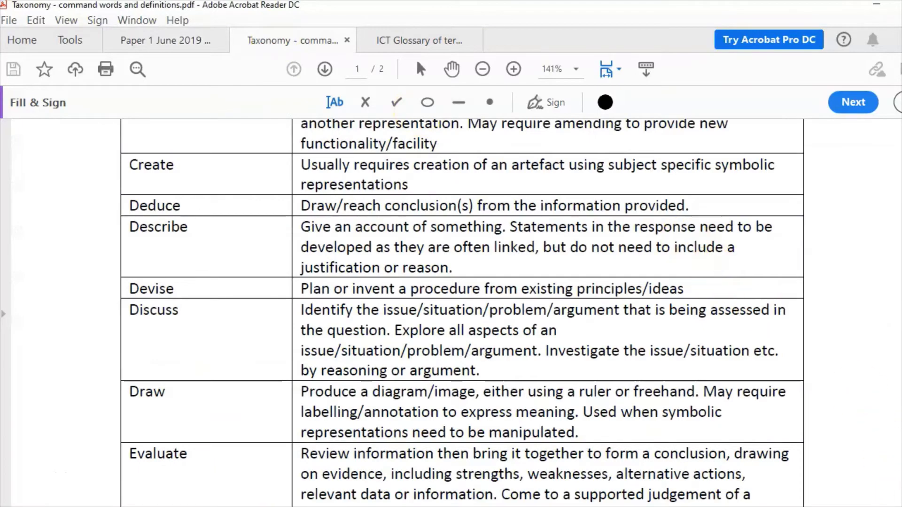
scroll(462, 313, "down", 7)
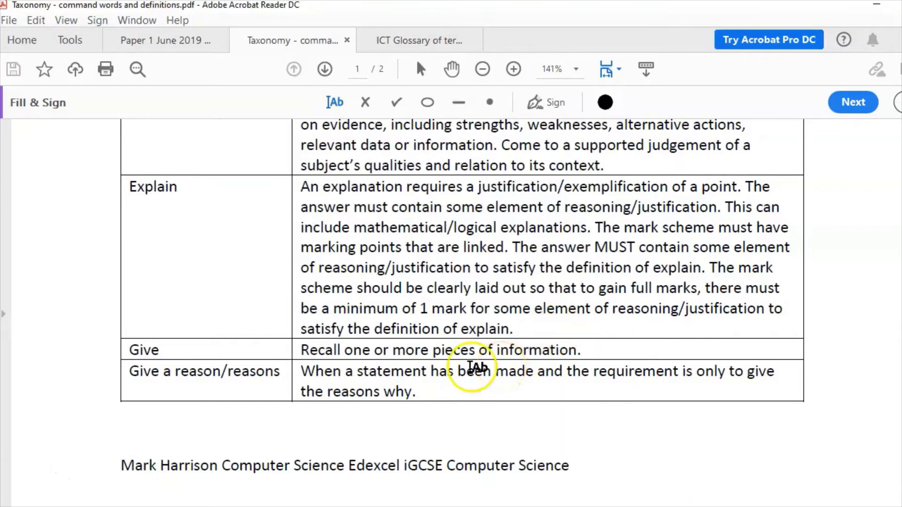
Step: Answer question (h) on solid state storage benefits, correcting 'havno' to 'have'
key("ctrl+shift+Tab")
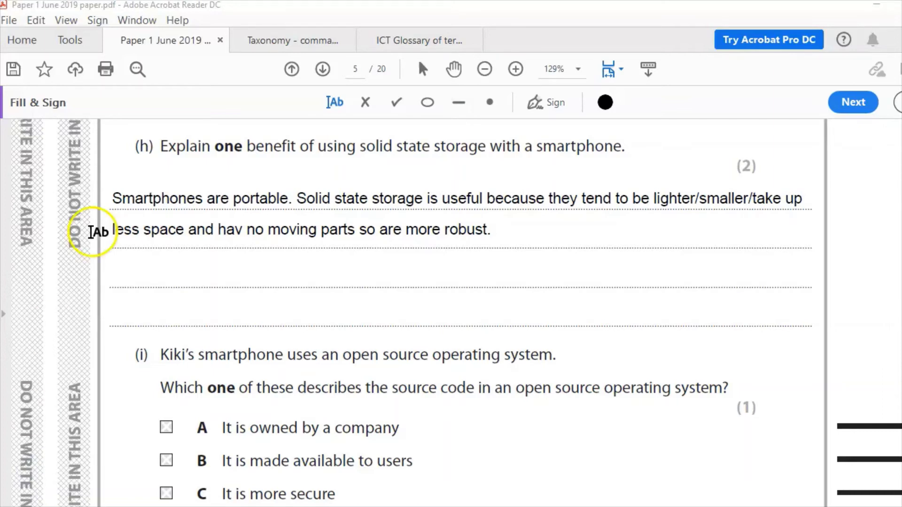
left_click(243, 230)
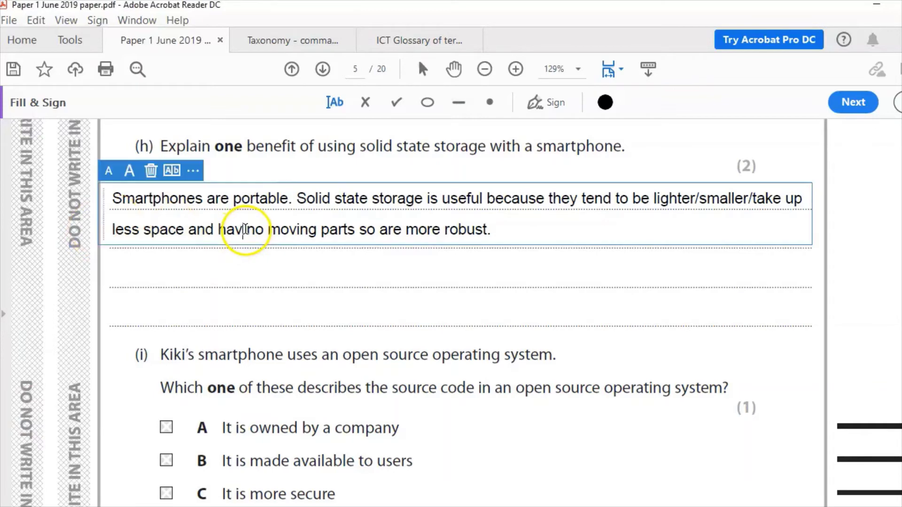
type("e")
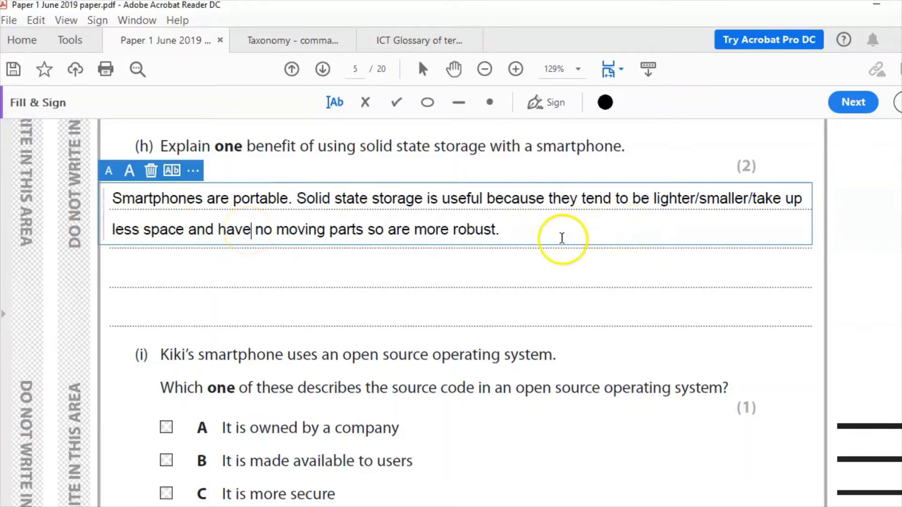
left_click(290, 41)
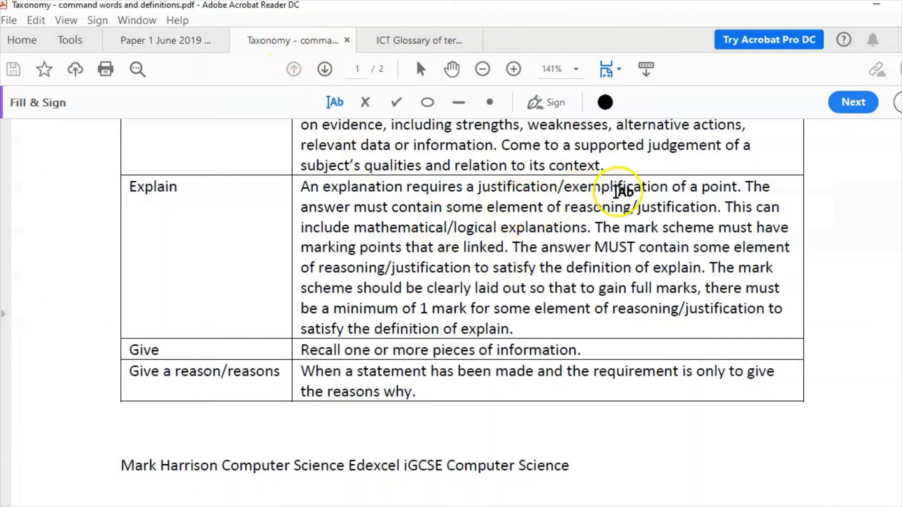
left_click(184, 43)
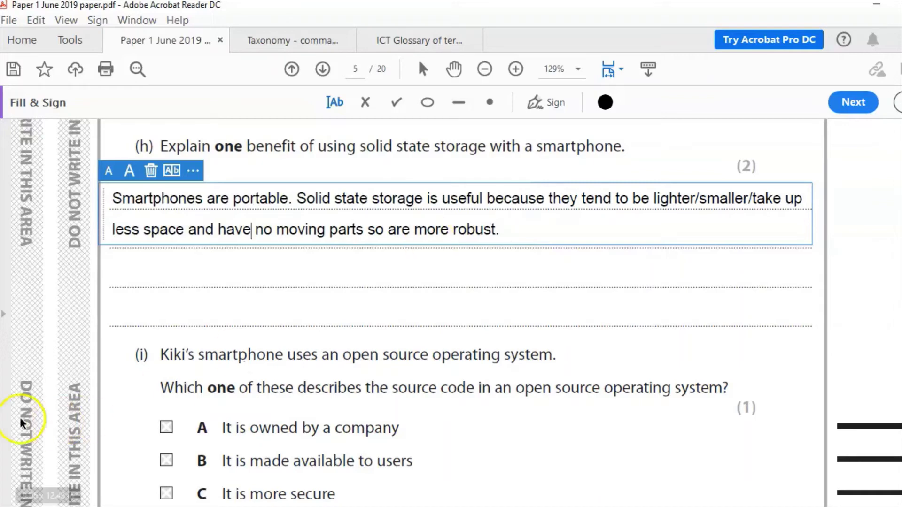
Step: Paste the two-line router answer onto question 2(a)'s lines on page 6
scroll(41, 479, "down", 3)
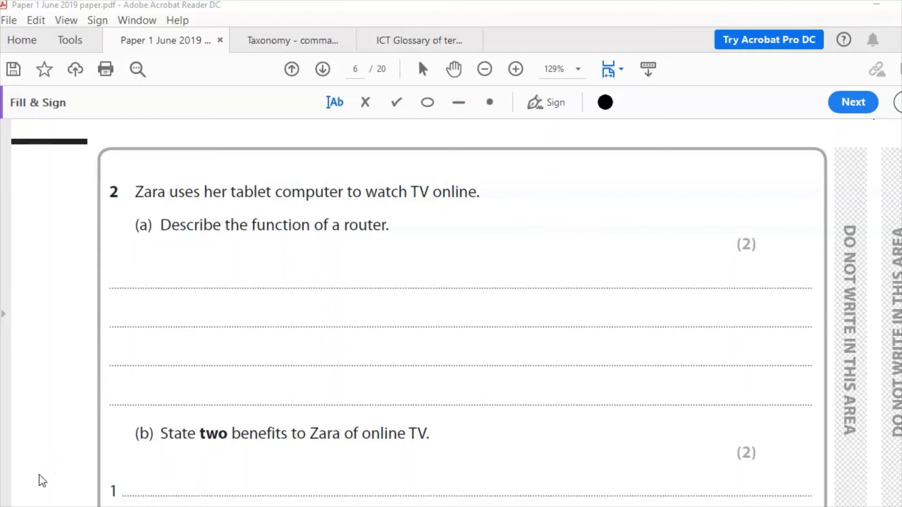
type("A router stores IP addresses, it reads the packet header, takes the recipients address and forwards the data on to the correct address using the most efficient route.")
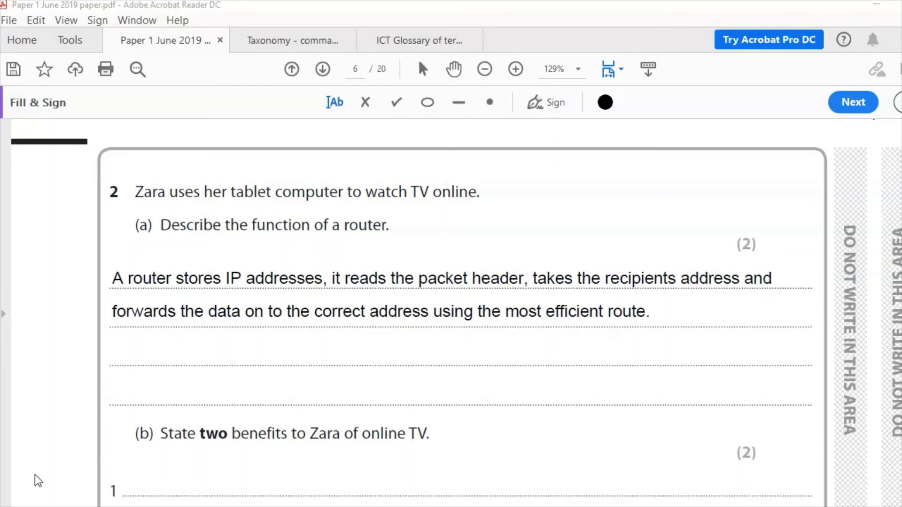
Step: Scroll to question 2(b) and view the State definition in the Taxonomy document
left_click(36, 476)
scroll(36, 476, "down", 5)
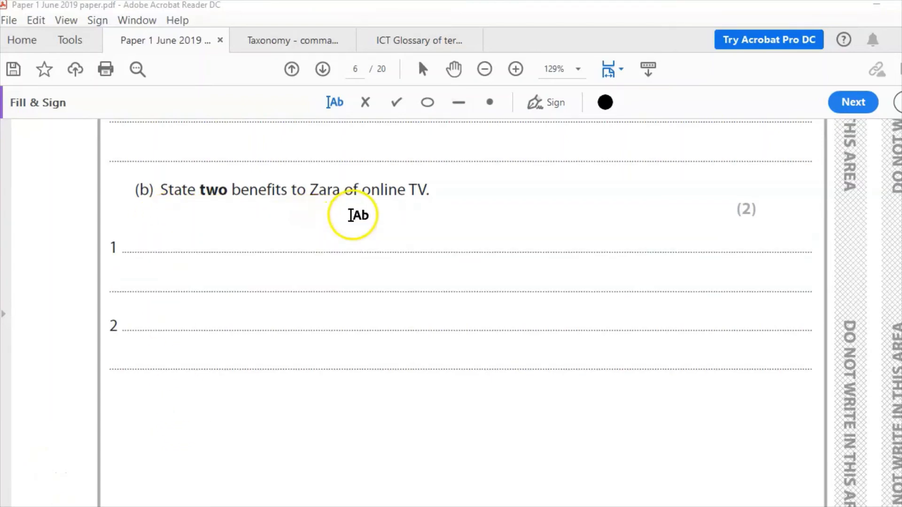
left_click(288, 42)
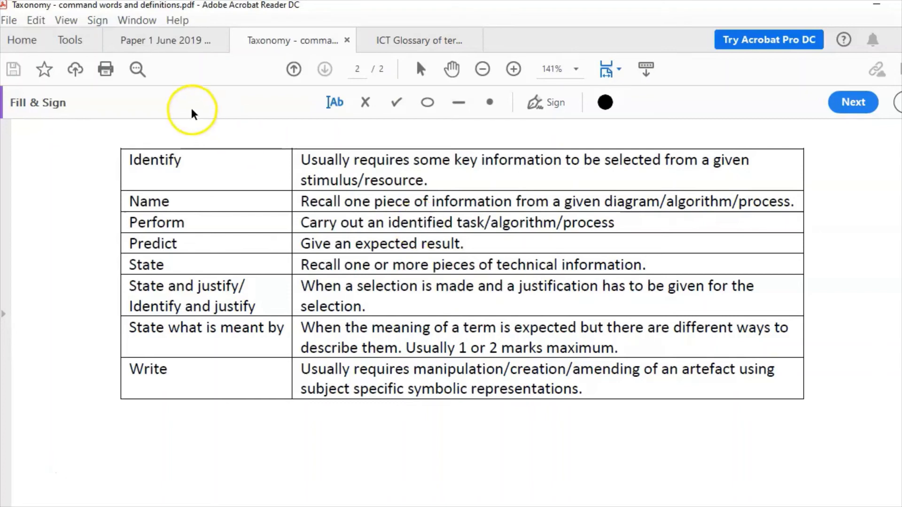
Step: Return to page 6 of Paper 1 June 2019 to list two online TV benefits in 2(b)
left_click(149, 36)
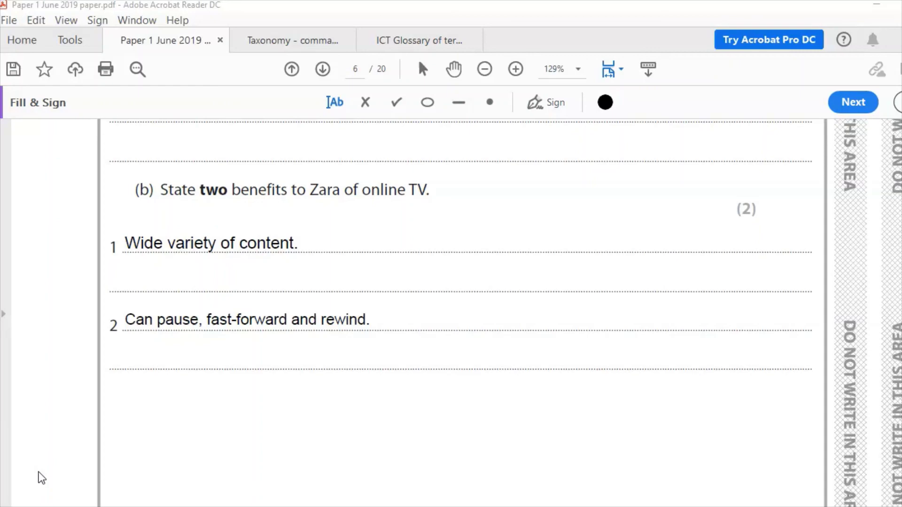
Step: Browse the ICT glossary entries down to Clip art
left_click(279, 43)
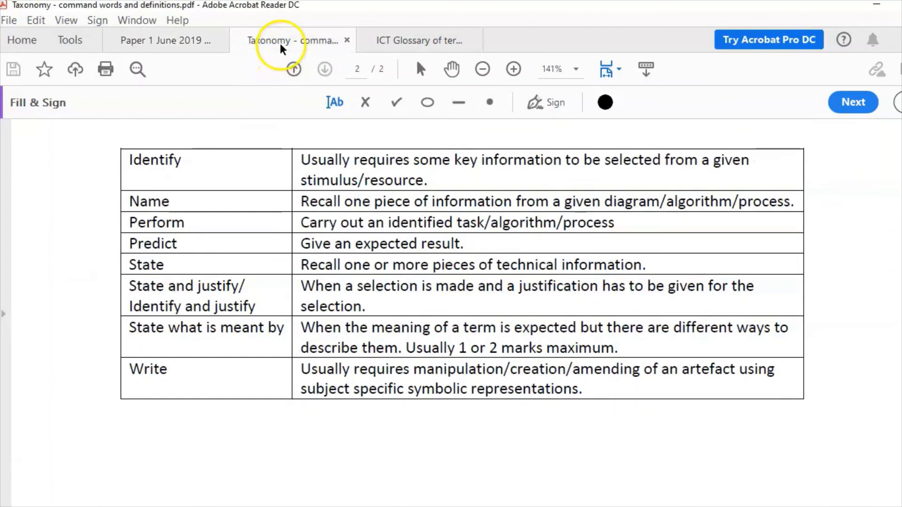
left_click(390, 41)
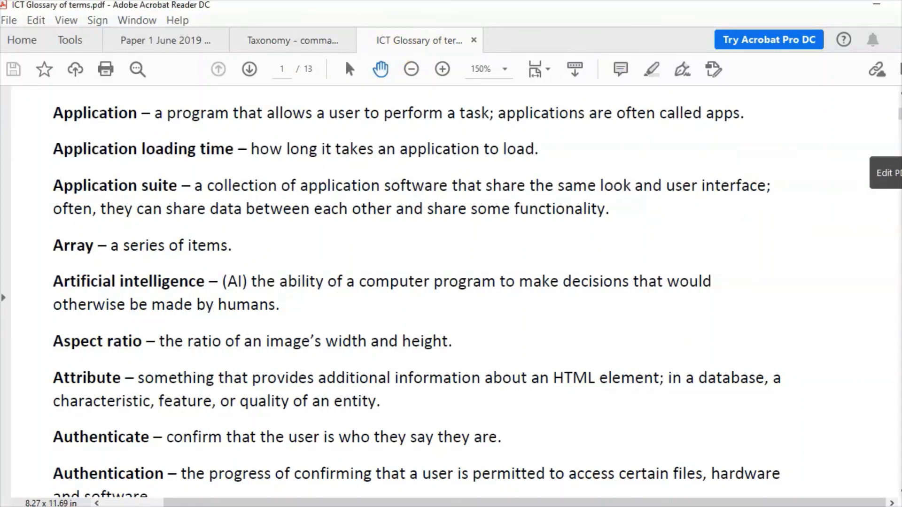
left_click(894, 111)
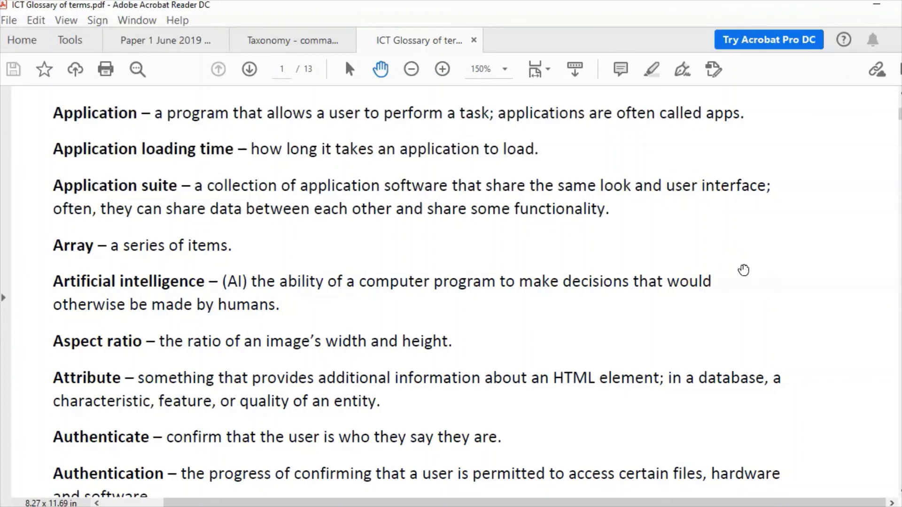
scroll(743, 270, "down", 10)
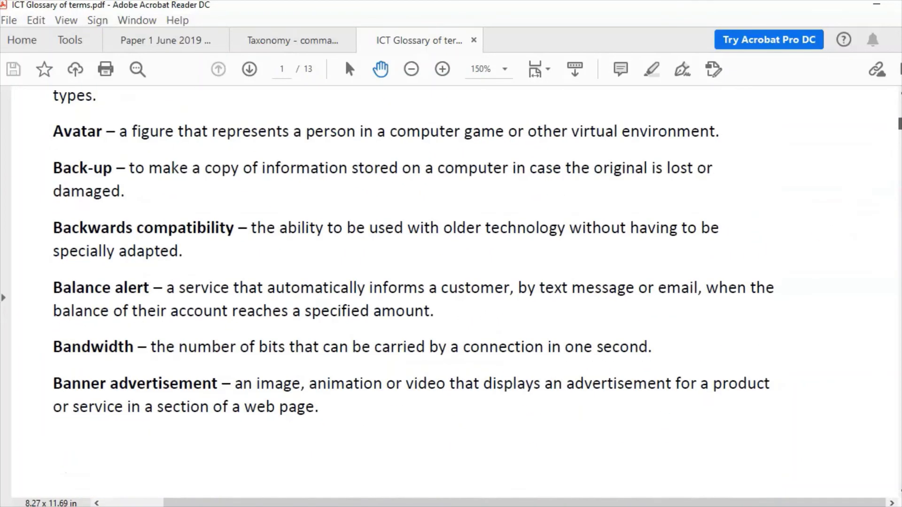
scroll(451, 292, "down", 20)
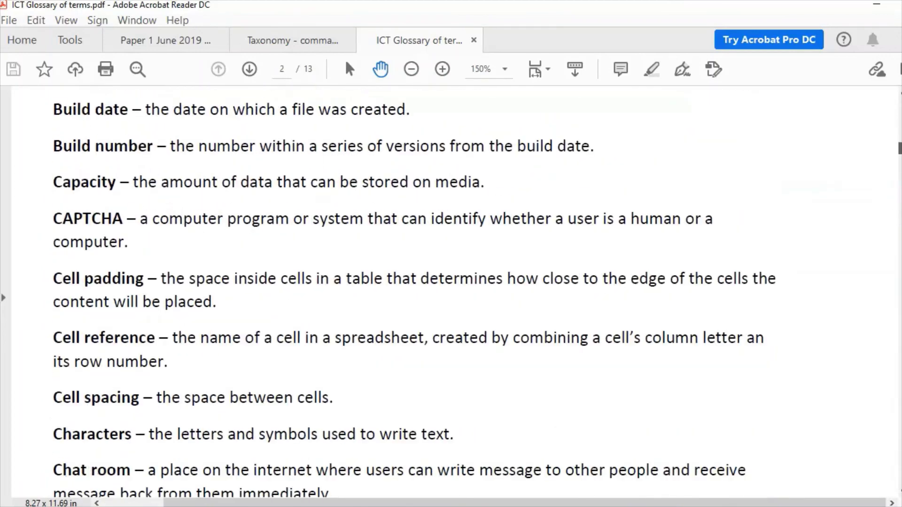
scroll(414, 292, "down", 10)
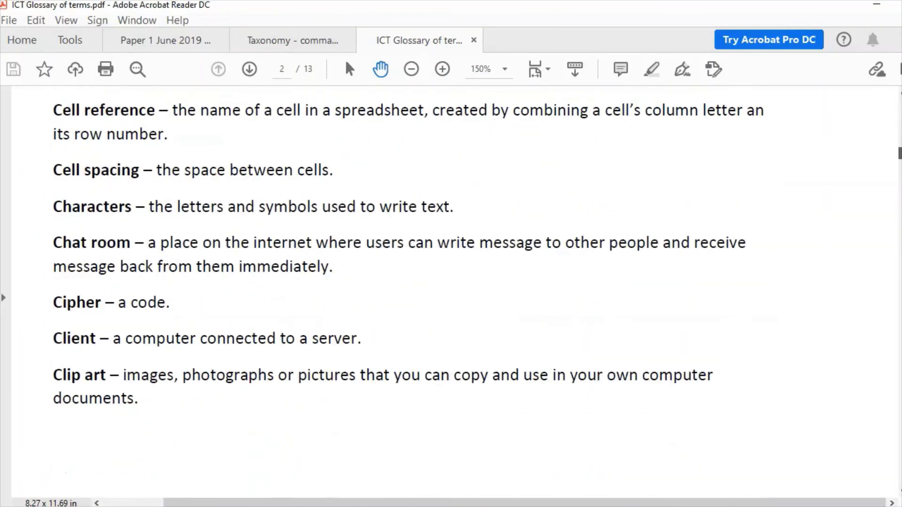
scroll(497, 230, "down", 1)
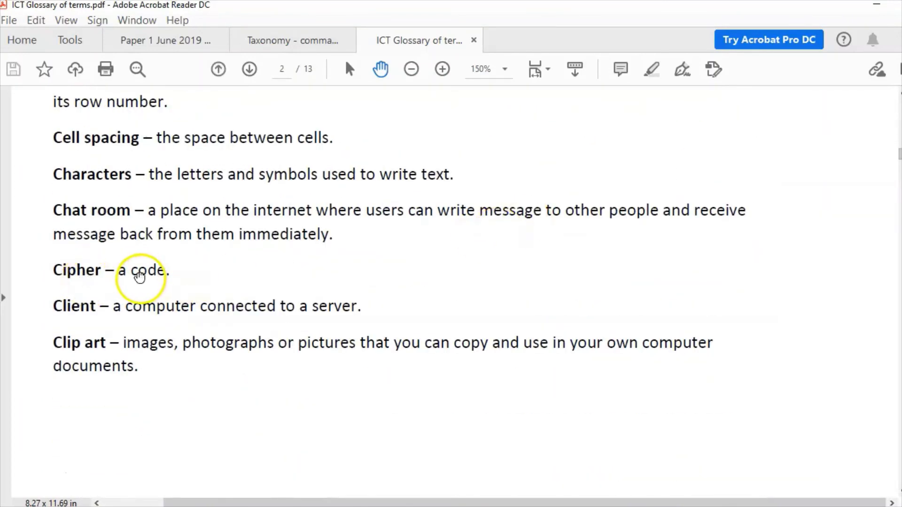
Step: Return to the Taxonomy table showing definitions from Identify through Write
left_click(264, 41)
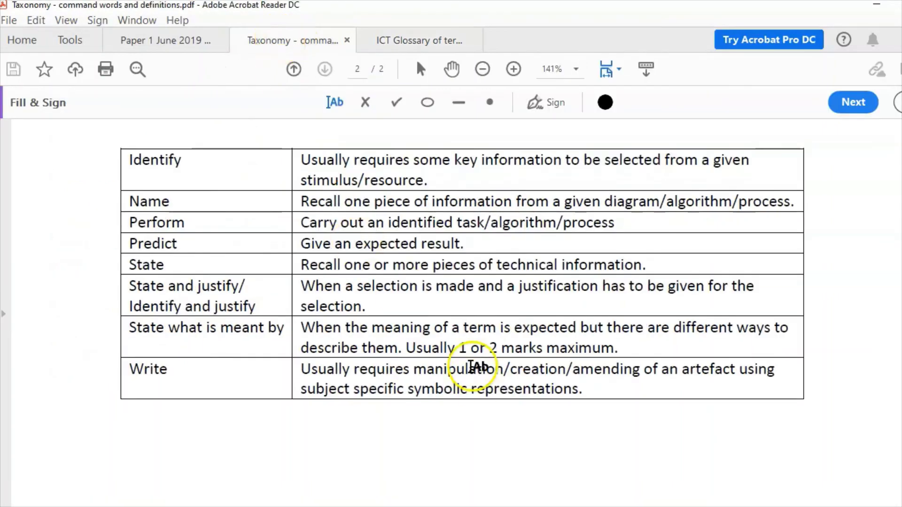
scroll(462, 272, "down", 4)
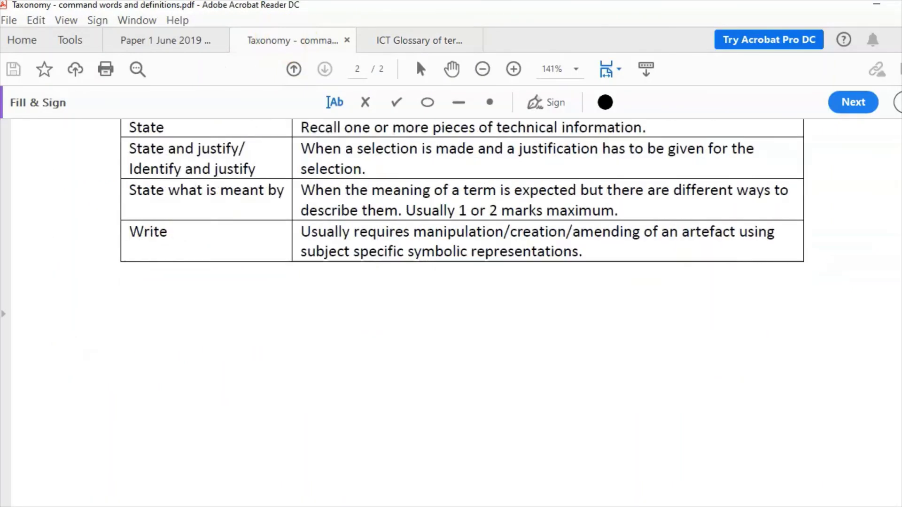
scroll(463, 272, "up", 5)
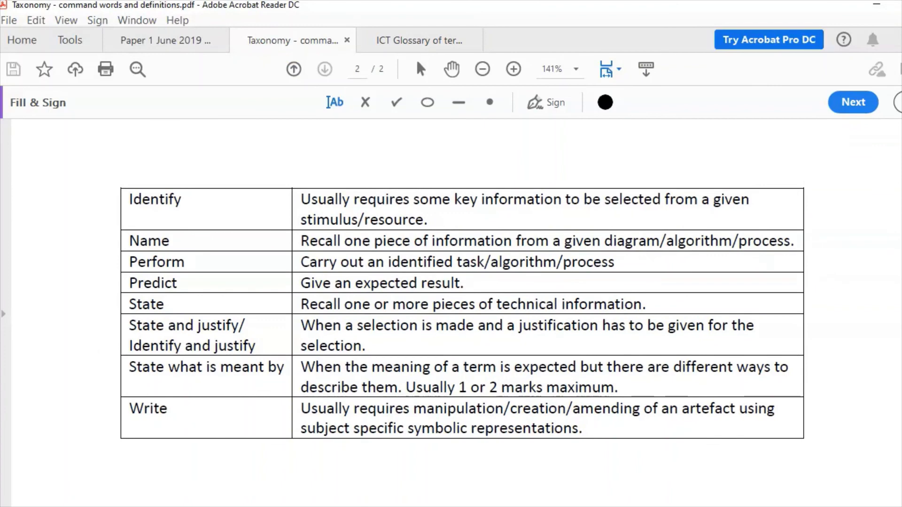